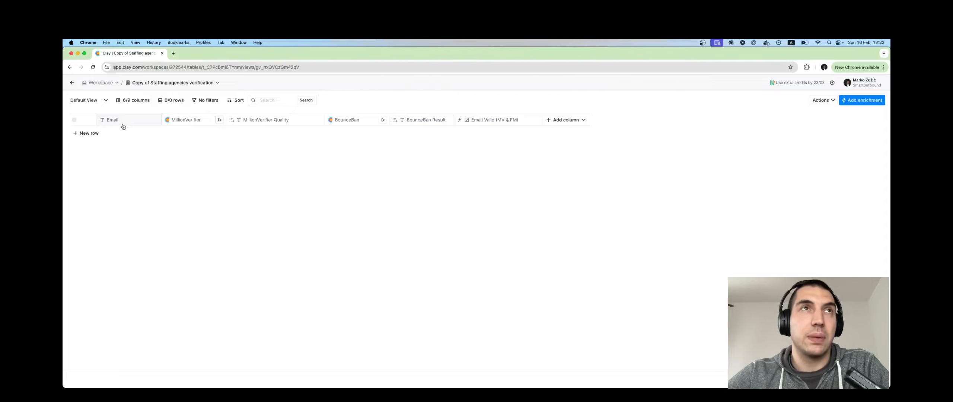
- Open the MillionVerifier column's settings and review its HTTP API action, account and method configuration
{"action": "left_click", "coordinate": [200, 123]}
{"action": "left_click", "coordinate": [203, 145]}
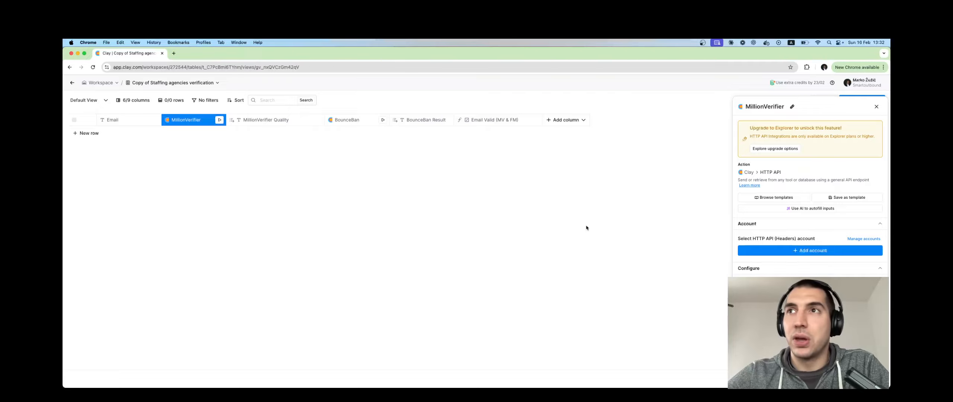
{"action": "scroll", "coordinate": [757, 213], "scroll_direction": "down", "scroll_amount": 1}
{"action": "scroll", "coordinate": [763, 187], "scroll_direction": "up", "scroll_amount": 1}
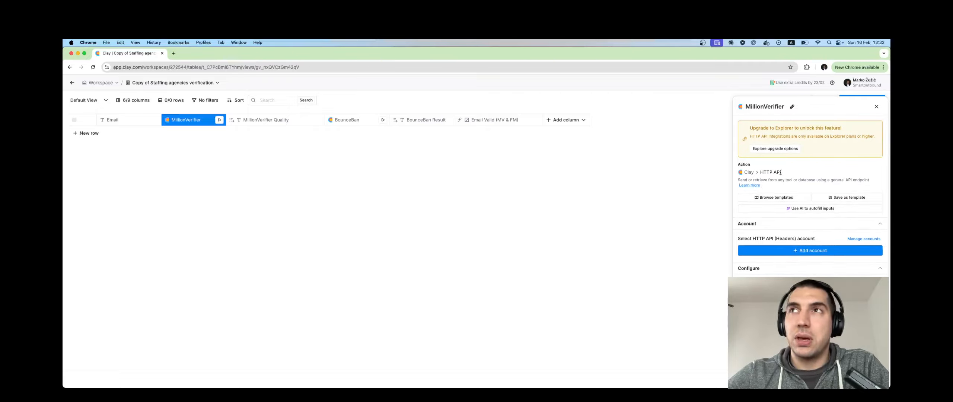
{"action": "scroll", "coordinate": [781, 175], "scroll_direction": "down", "scroll_amount": 3}
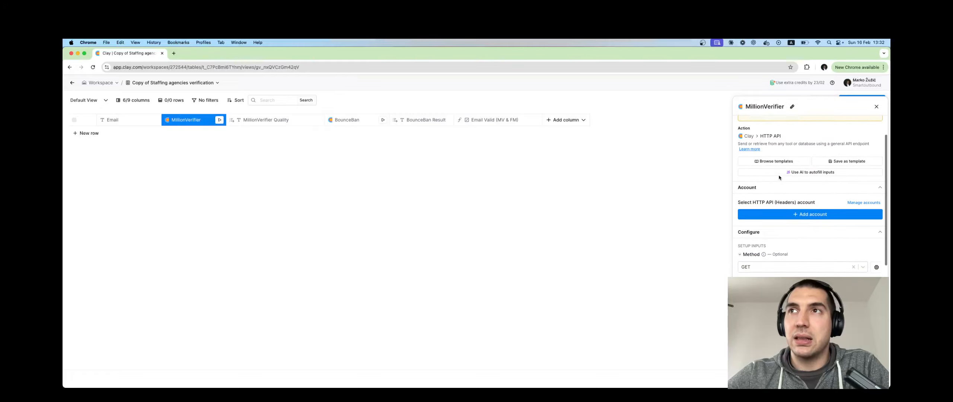
{"action": "scroll", "coordinate": [780, 178], "scroll_direction": "down", "scroll_amount": 3}
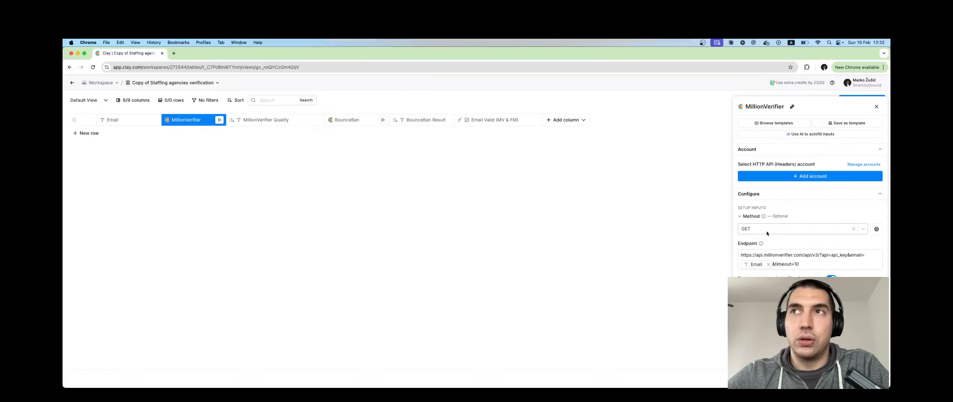
{"action": "mouse_move", "coordinate": [764, 220]}
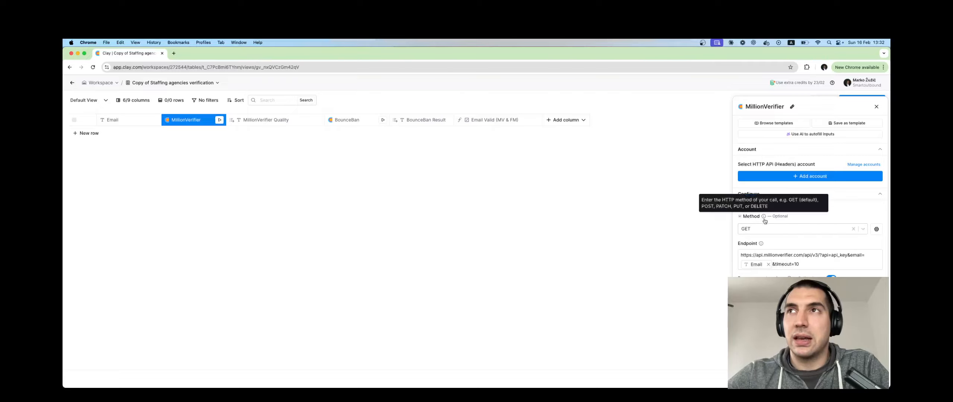
{"action": "scroll", "coordinate": [796, 245], "scroll_direction": "down", "scroll_amount": 1}
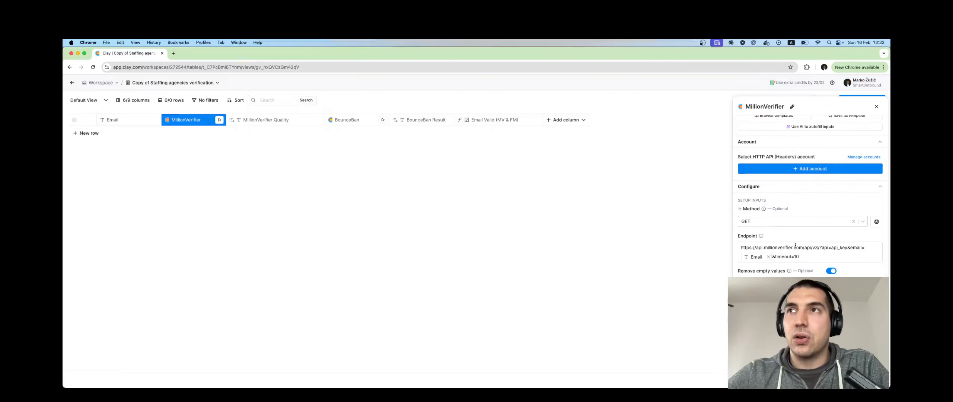
- Examine the MillionVerifier endpoint URL and its query parameters, then close the settings panel
{"action": "left_click_drag", "start_coordinate": [809, 257], "coordinate": [740, 248]}
{"action": "left_click", "coordinate": [810, 257]}
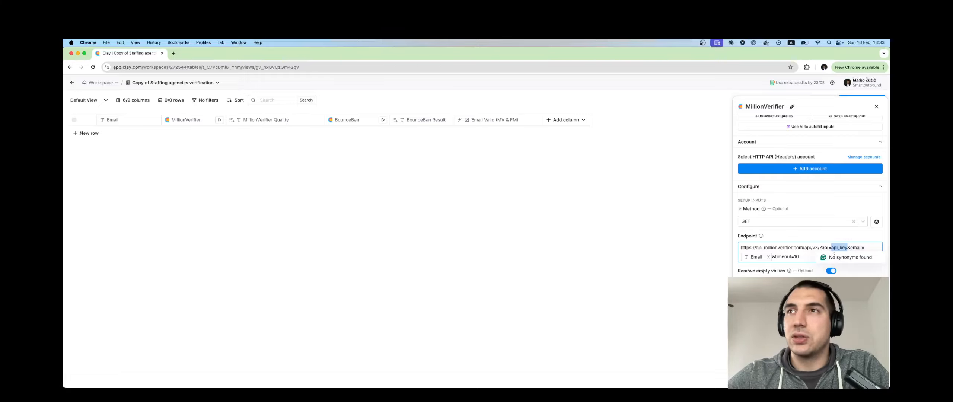
{"action": "scroll", "coordinate": [811, 194], "scroll_direction": "down", "scroll_amount": 2}
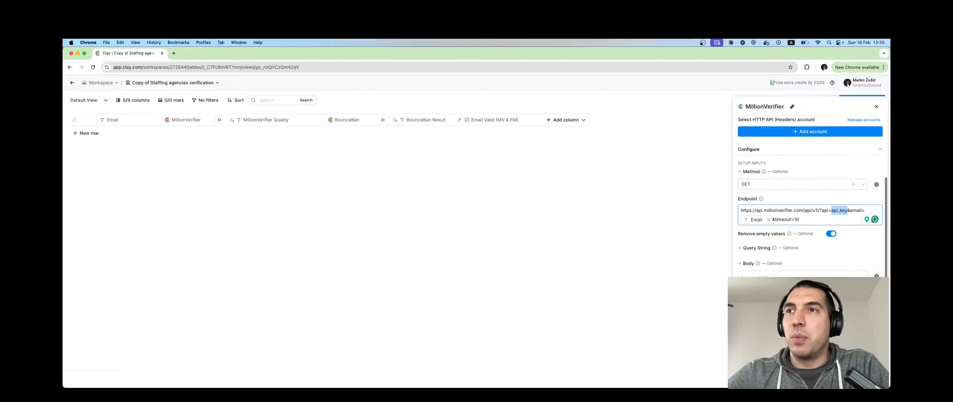
{"action": "left_click", "coordinate": [808, 231]}
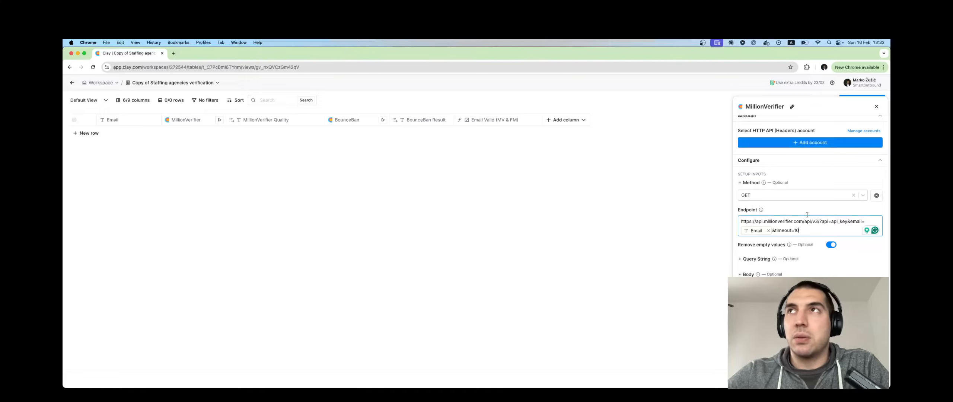
{"action": "left_click", "coordinate": [878, 107]}
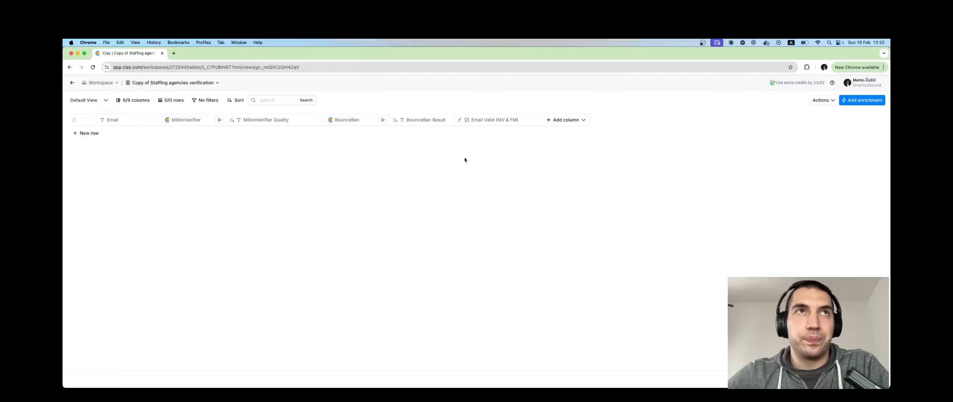
- Open the MillionVerifier Quality column's settings to inspect its mapped field, then close them
{"action": "left_click", "coordinate": [266, 121]}
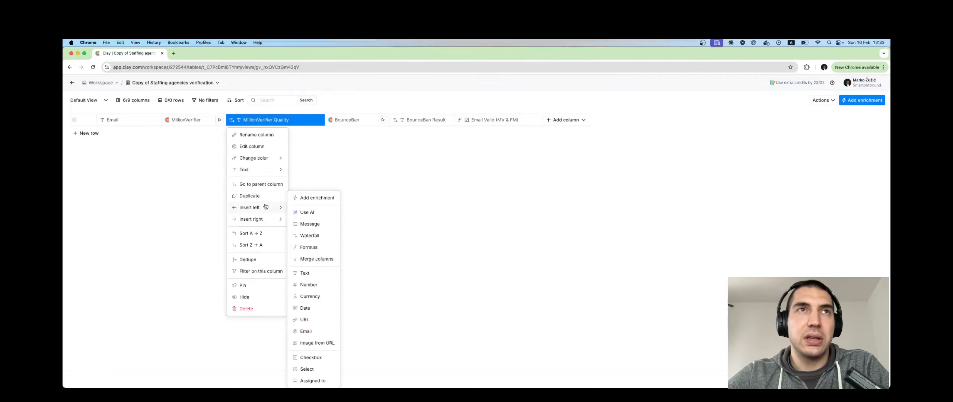
{"action": "left_click", "coordinate": [260, 148]}
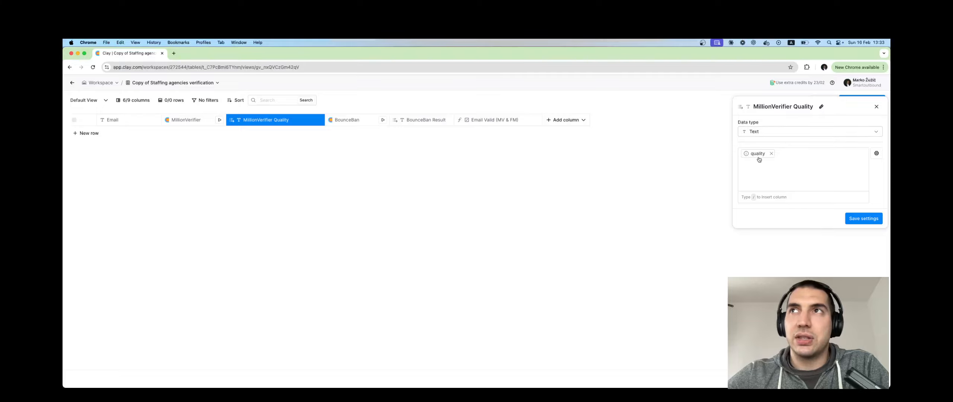
{"action": "left_click", "coordinate": [876, 107]}
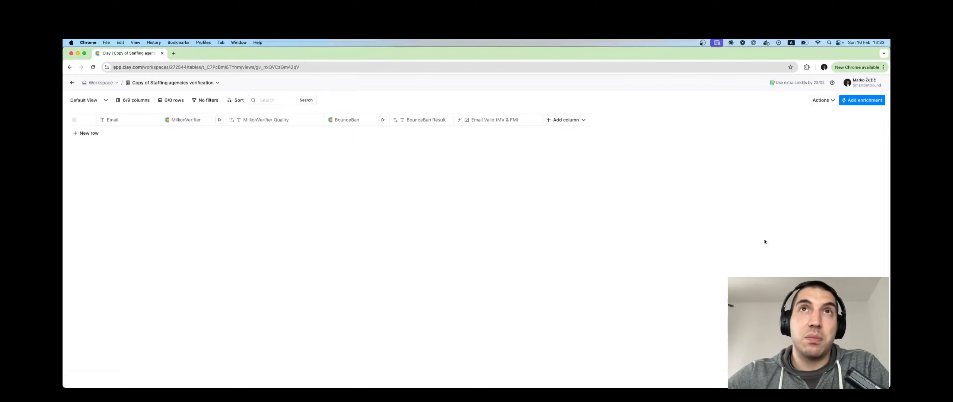
- Open the BounceBan column's settings and review its endpoint, body and authorization header configuration
{"action": "left_click", "coordinate": [353, 123]}
{"action": "left_click", "coordinate": [360, 146]}
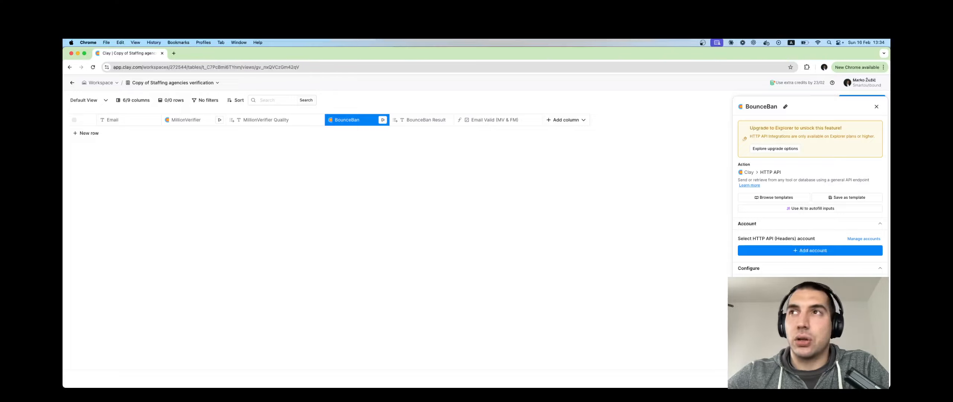
{"action": "scroll", "coordinate": [811, 193], "scroll_direction": "down", "scroll_amount": 2}
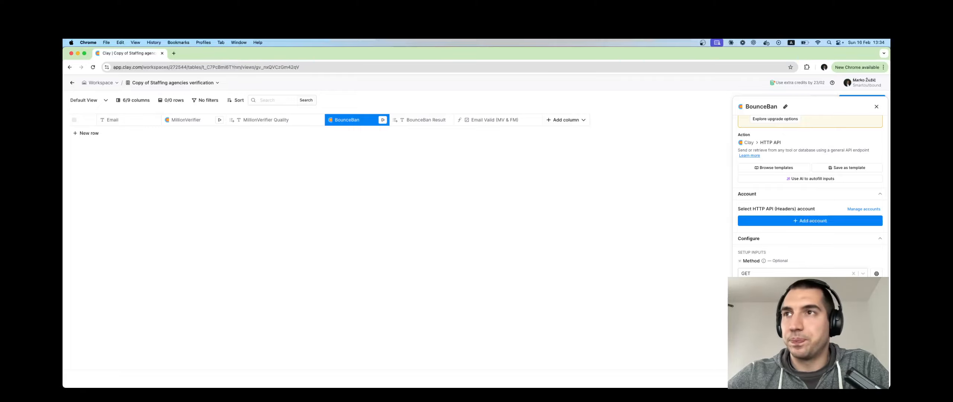
{"action": "scroll", "coordinate": [805, 260], "scroll_direction": "down", "scroll_amount": 1}
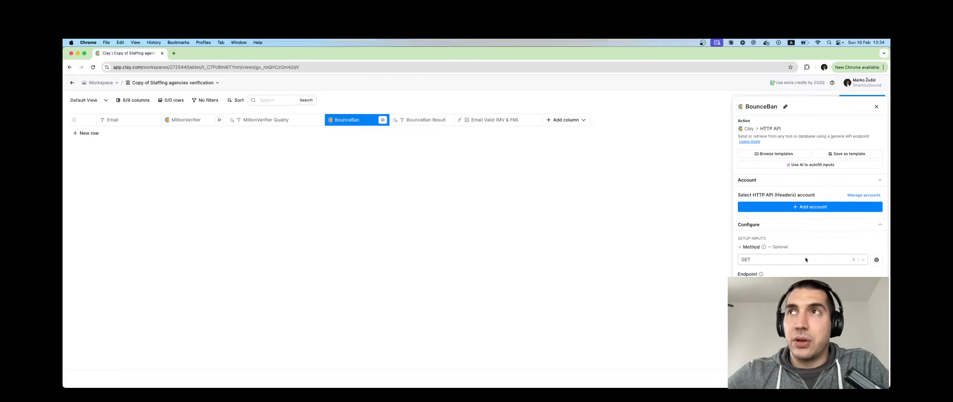
{"action": "scroll", "coordinate": [805, 259], "scroll_direction": "up", "scroll_amount": 2}
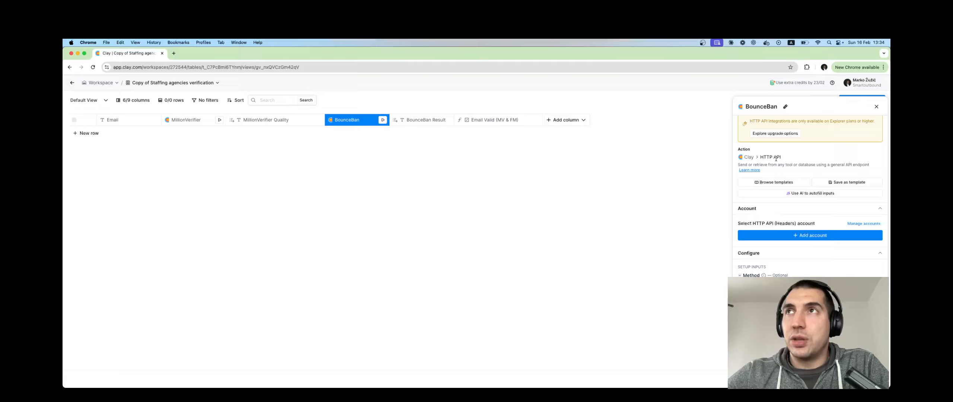
{"action": "scroll", "coordinate": [785, 197], "scroll_direction": "down", "scroll_amount": 5}
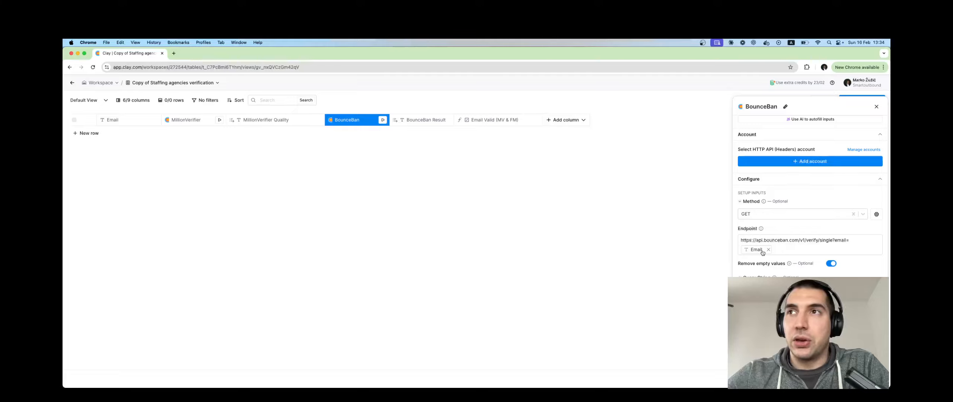
{"action": "scroll", "coordinate": [790, 250], "scroll_direction": "down", "scroll_amount": 4}
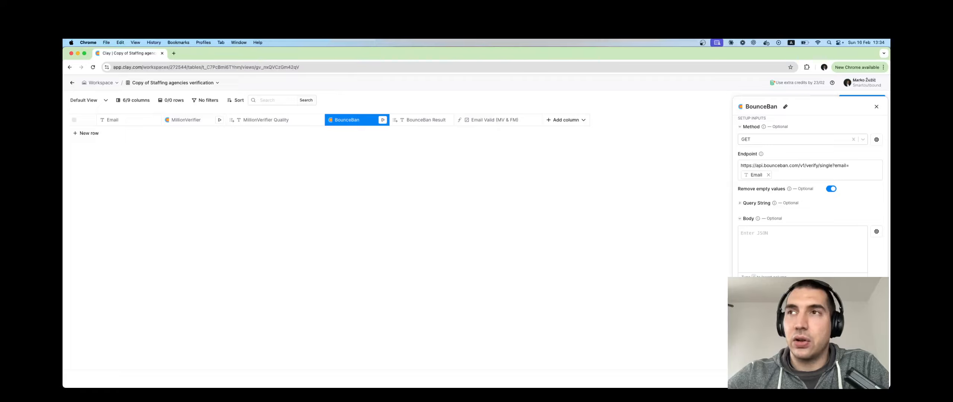
{"action": "key", "text": "Escape"}
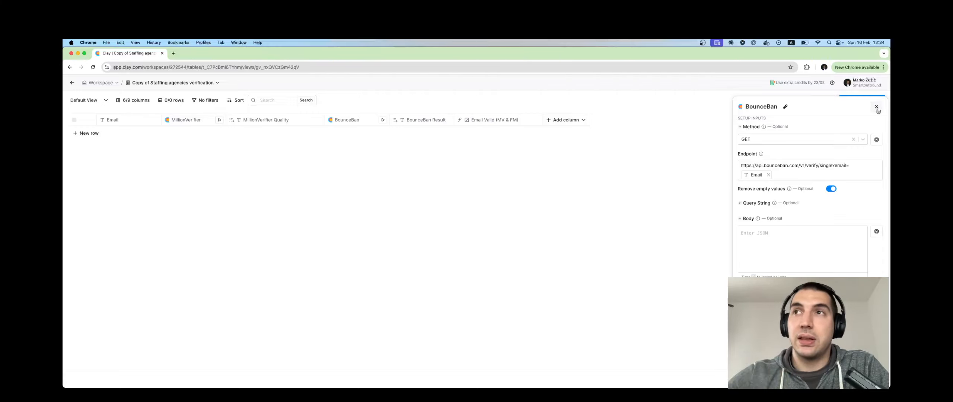
{"action": "scroll", "coordinate": [811, 206], "scroll_direction": "down", "scroll_amount": 5}
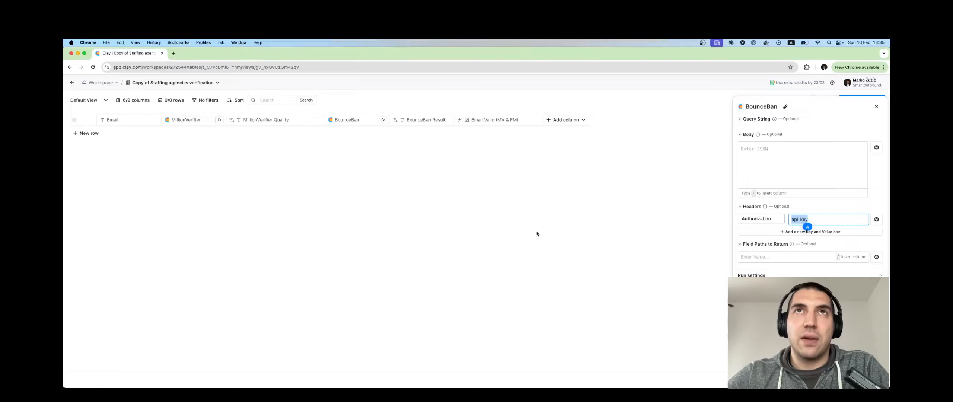
- Inspect the BounceBan Result column's mapping and the Email Valid (MV & FM) column's formula, then close the panel
{"action": "left_click", "coordinate": [424, 123]}
{"action": "left_click", "coordinate": [426, 151]}
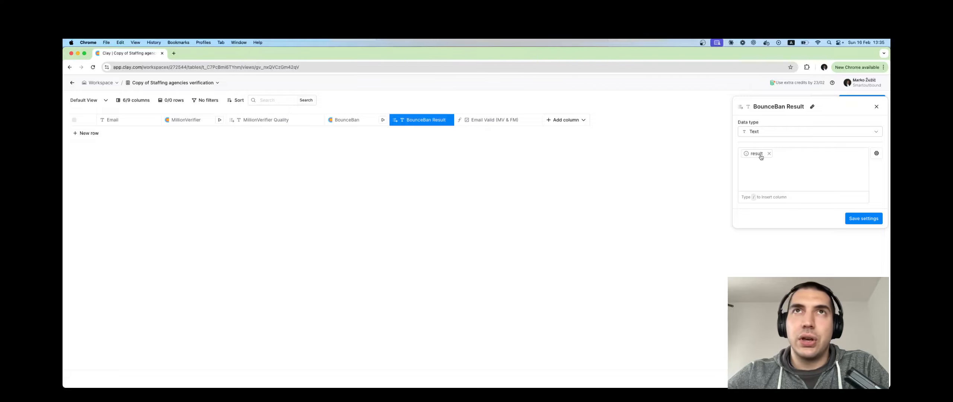
{"action": "left_click", "coordinate": [498, 120]}
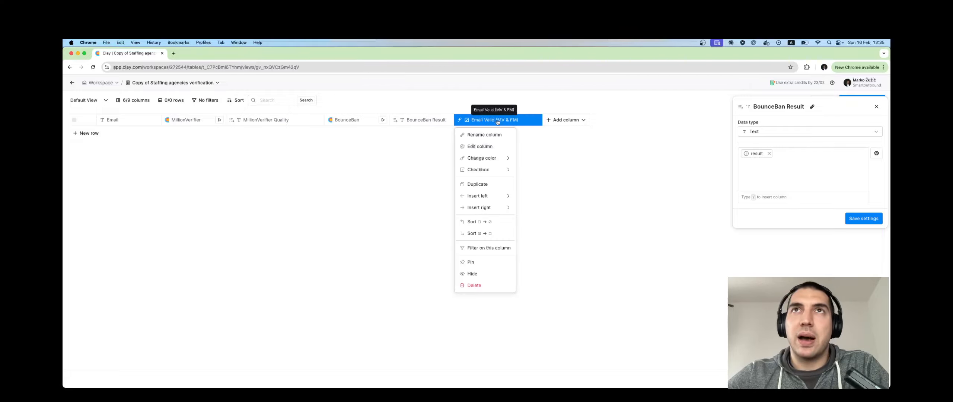
{"action": "left_click", "coordinate": [497, 147]}
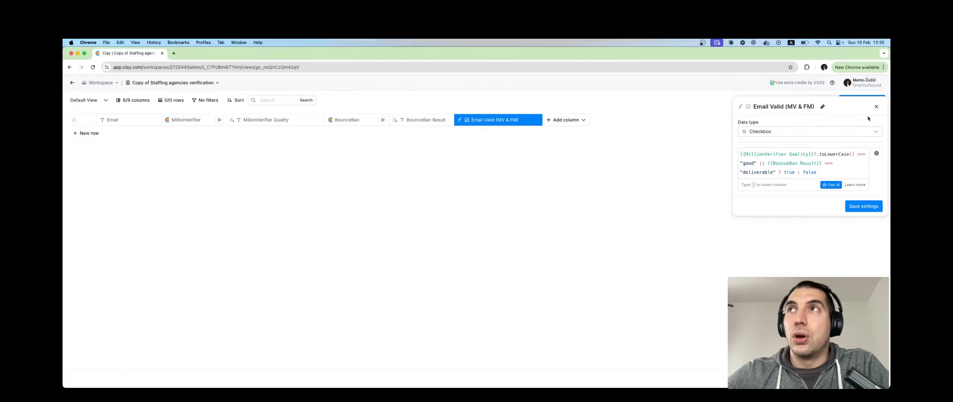
{"action": "left_click", "coordinate": [877, 107]}
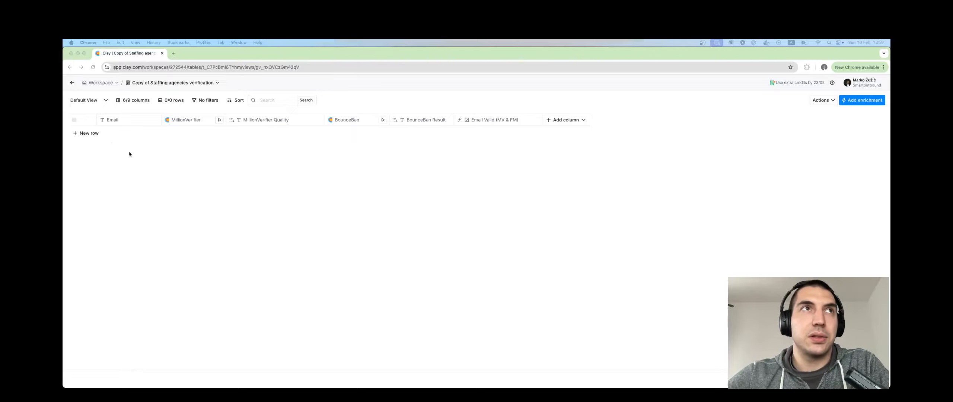
- Add a new row and enter a test email address in its Email cell
{"action": "left_click", "coordinate": [85, 133]}
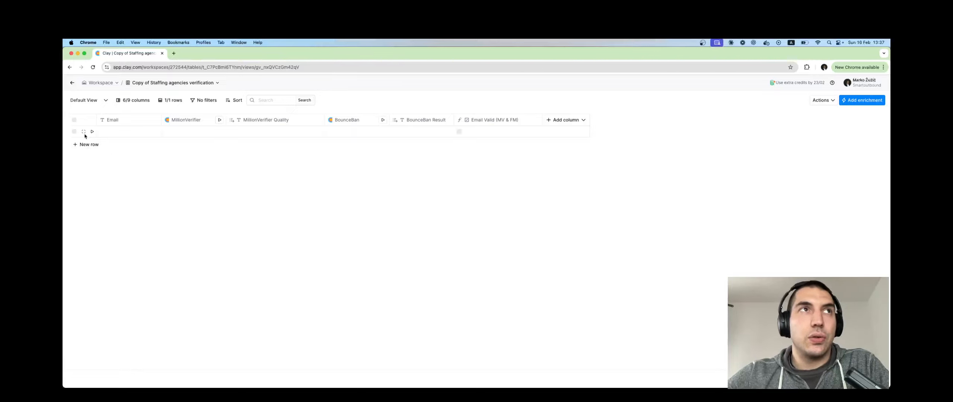
{"action": "double_click", "coordinate": [118, 131]}
{"action": "type", "text": "marko"}
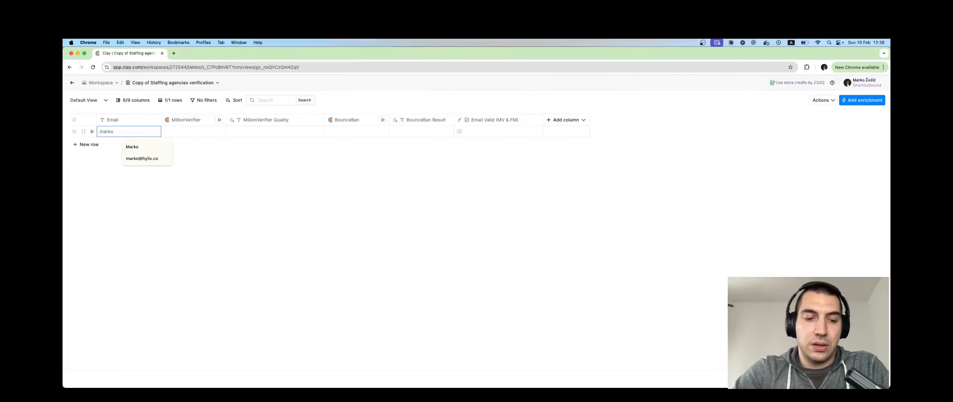
{"action": "type", "text": "@"}
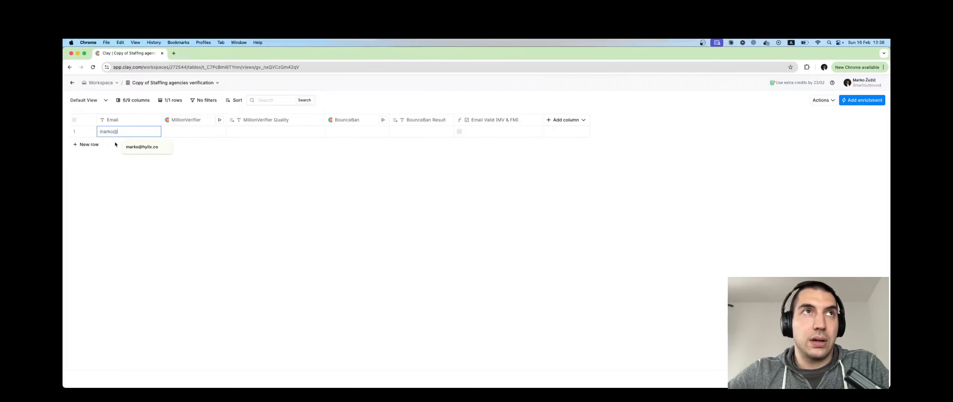
{"action": "key", "text": "Return"}
{"action": "key", "text": "Return"}
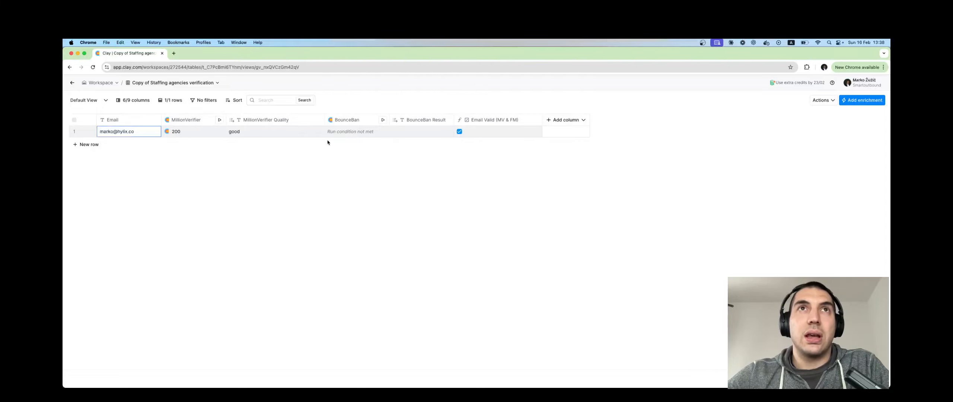
- Add a second row and enter a slightly altered version of the test email address
{"action": "left_click", "coordinate": [86, 144]}
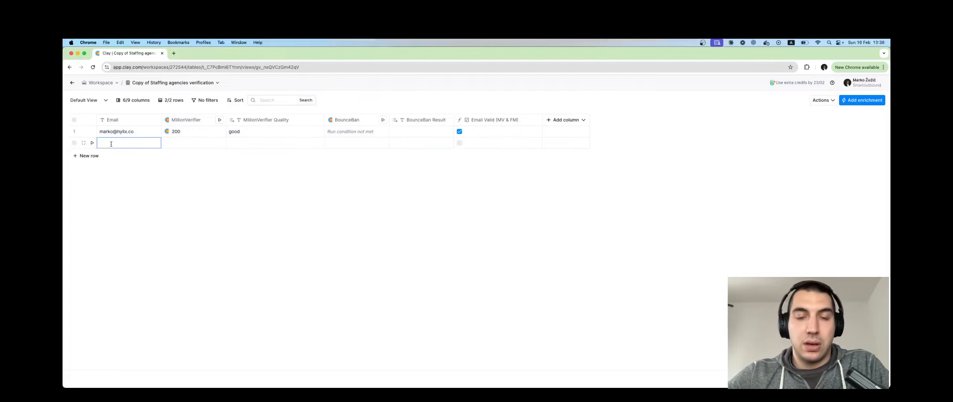
{"action": "left_click", "coordinate": [122, 155]}
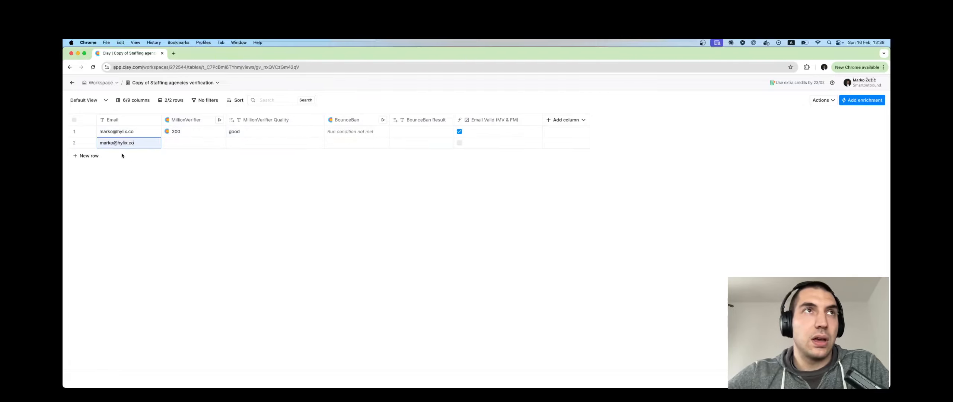
{"action": "type", "text": "z"}
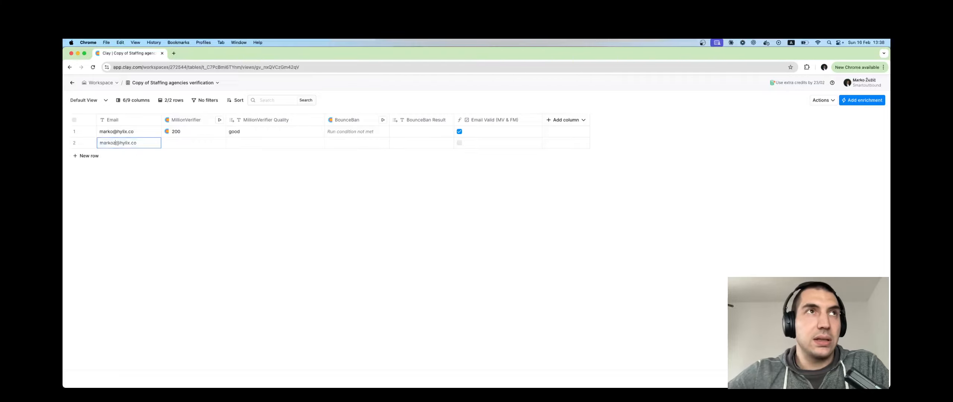
{"action": "key", "text": "Return"}
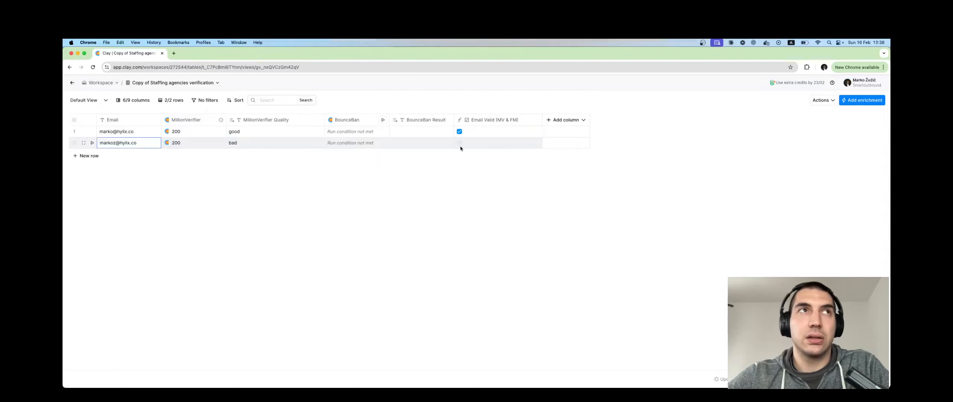
- Add a third row and paste another test email address into its Email cell
{"action": "left_click", "coordinate": [86, 156]}
{"action": "double_click", "coordinate": [119, 155]}
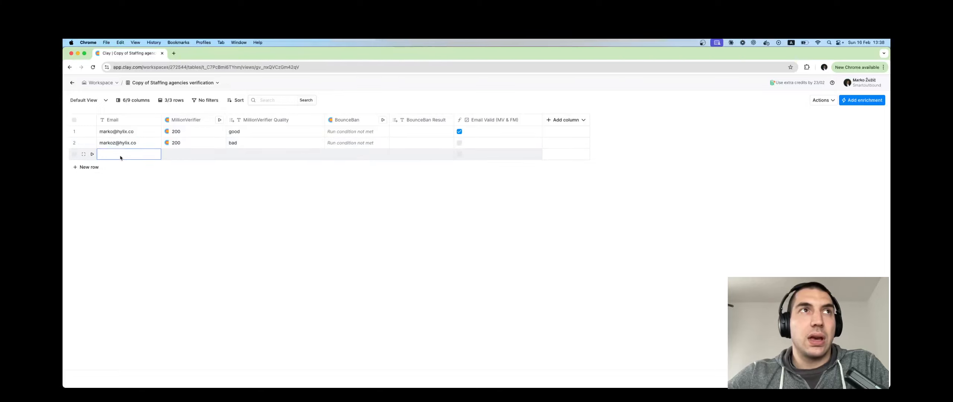
{"action": "key", "text": "super+v"}
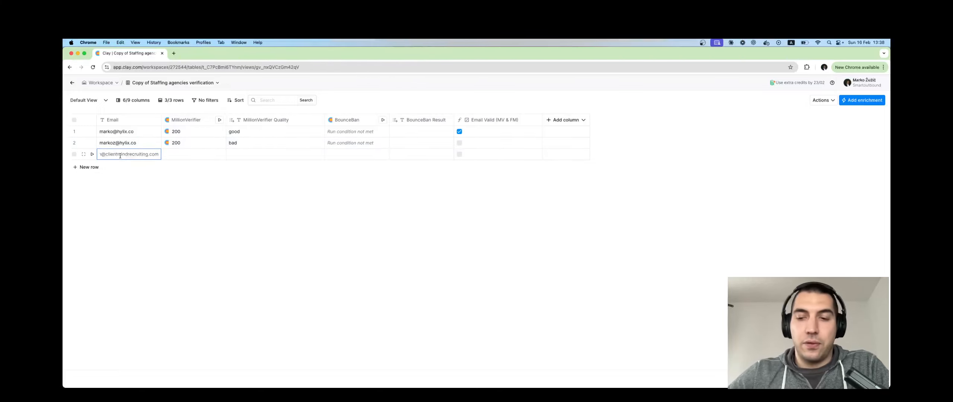
{"action": "key", "text": "Return"}
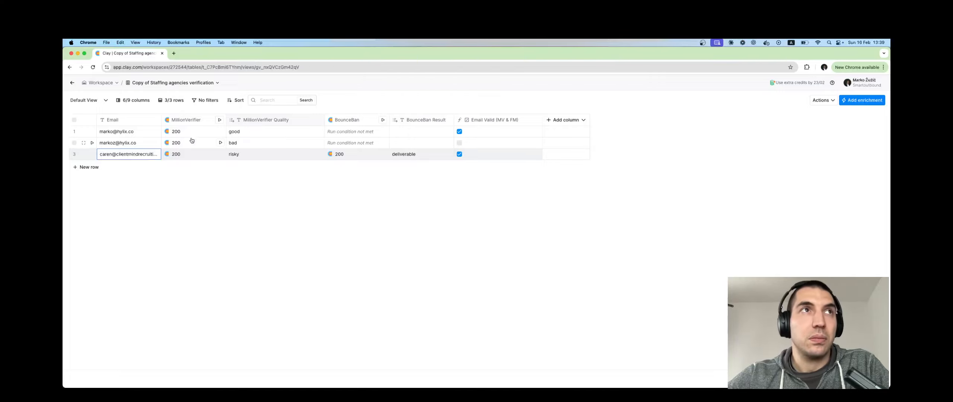
- Add a fourth empty row and open the row's context options on its Email cell
{"action": "left_click", "coordinate": [90, 168]}
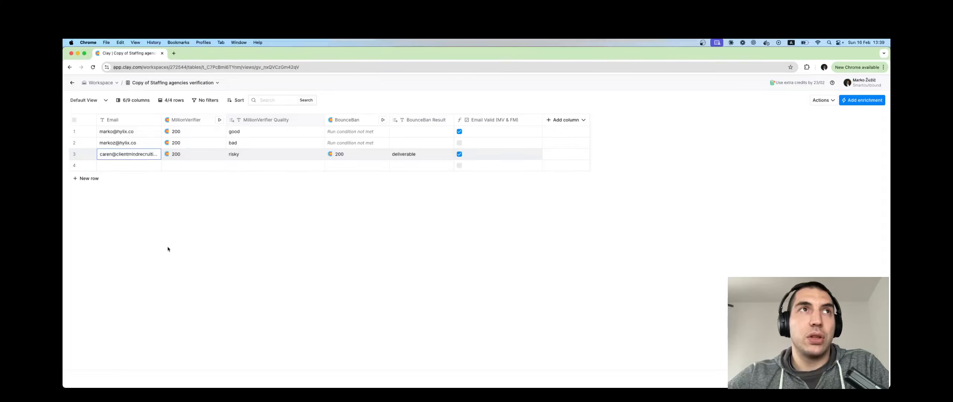
{"action": "left_click", "coordinate": [135, 168]}
{"action": "right_click", "coordinate": [135, 170]}
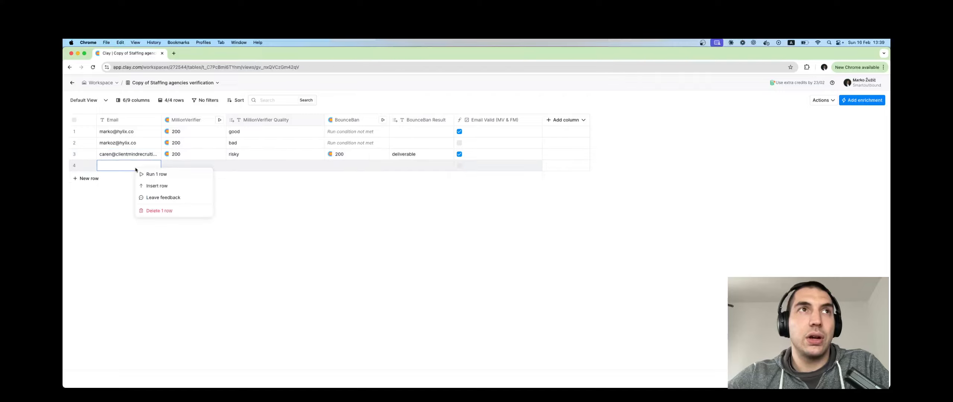
{"action": "left_click", "coordinate": [126, 198]}
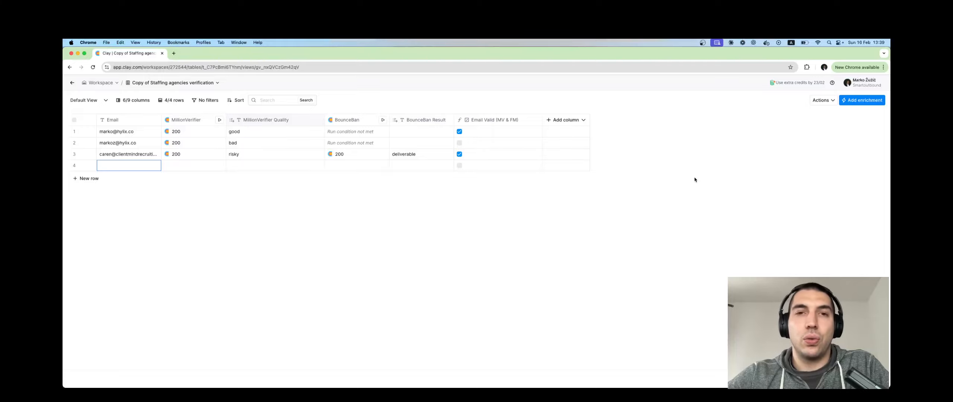
- Export the table by downloading it as a CSV file, then close the export dialog
{"action": "left_click", "coordinate": [825, 100]}
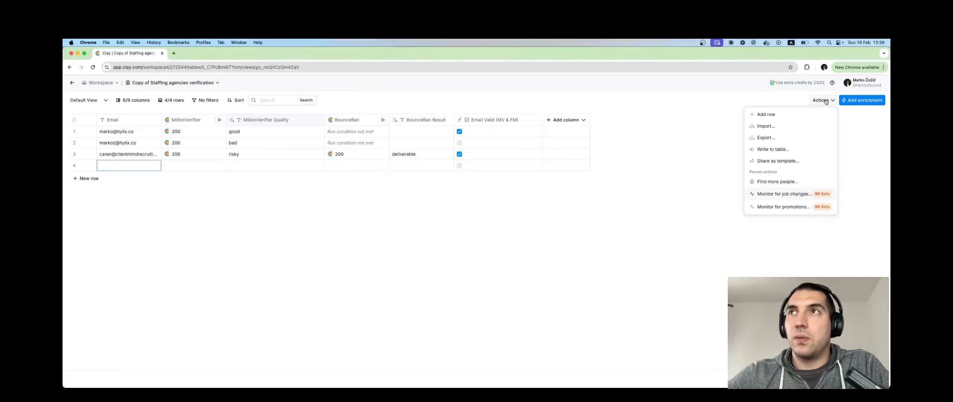
{"action": "left_click", "coordinate": [797, 137]}
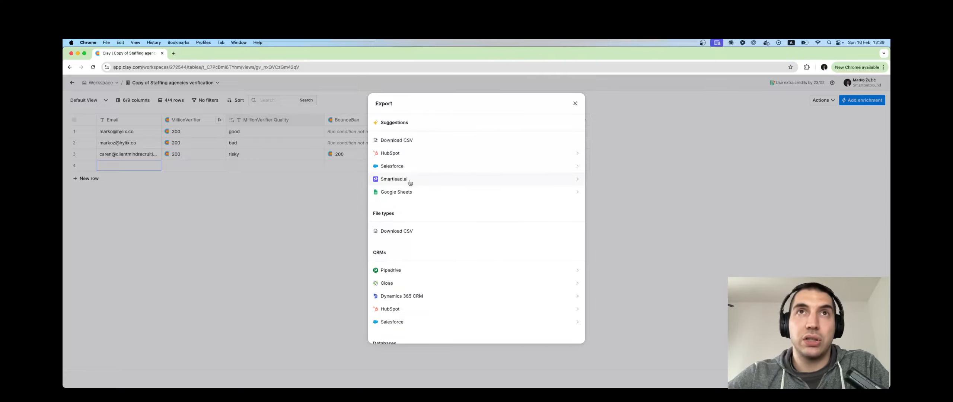
{"action": "scroll", "coordinate": [431, 216], "scroll_direction": "down", "scroll_amount": 3}
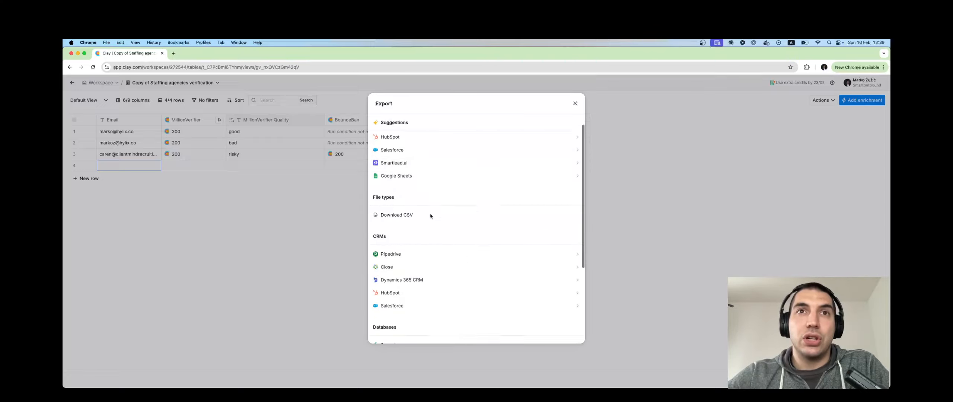
{"action": "scroll", "coordinate": [431, 216], "scroll_direction": "down", "scroll_amount": 4}
{"action": "scroll", "coordinate": [431, 216], "scroll_direction": "up", "scroll_amount": 7}
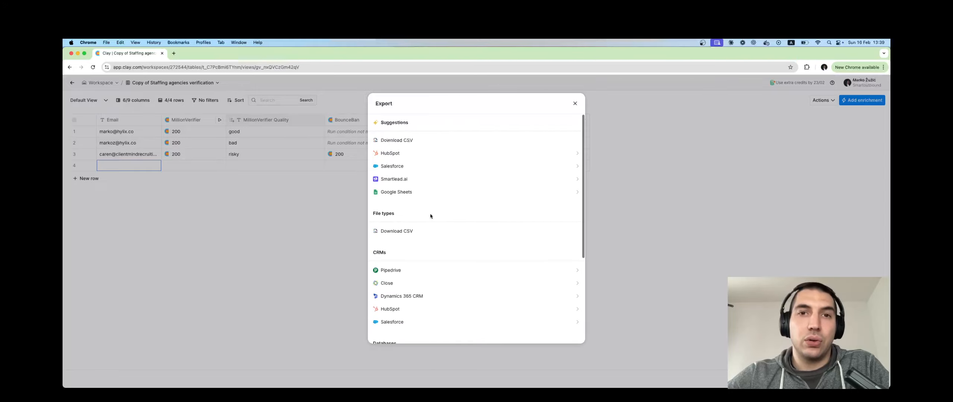
{"action": "left_click", "coordinate": [424, 142]}
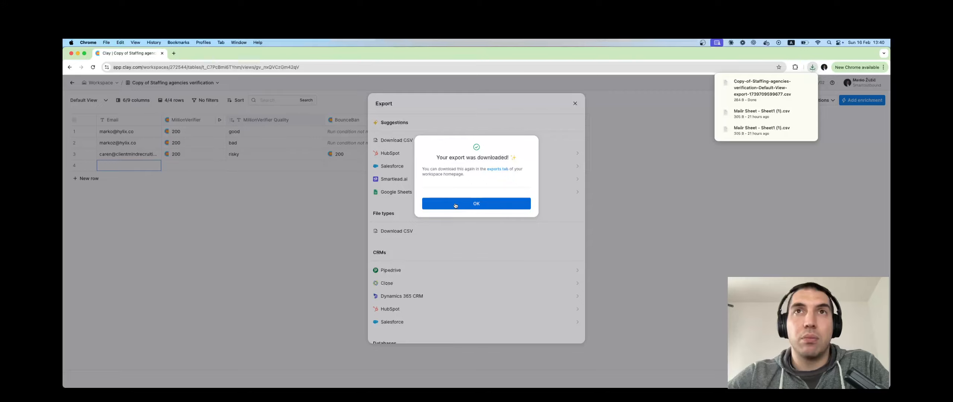
{"action": "left_click", "coordinate": [476, 211]}
{"action": "left_click", "coordinate": [575, 104]}
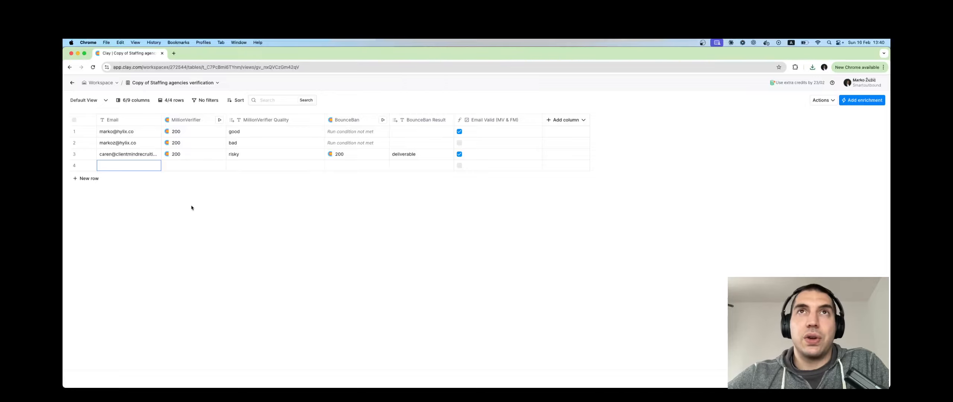
- Reopen the table's export options to review the destinations, then close the dialog
{"action": "left_click", "coordinate": [825, 99]}
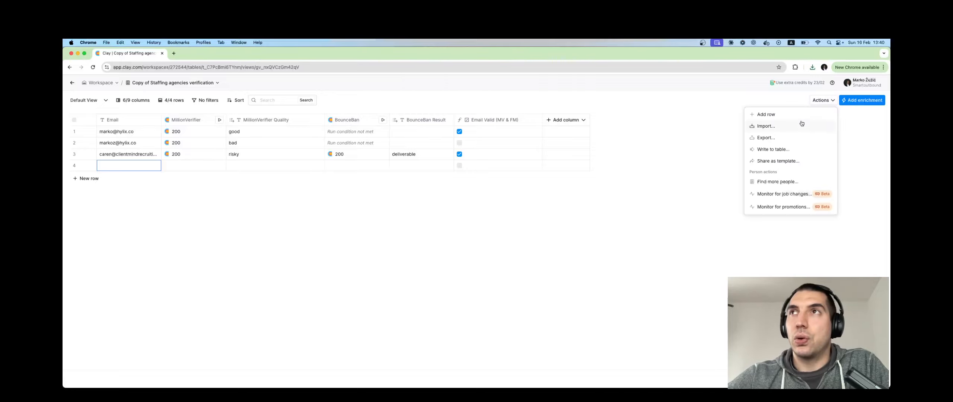
{"action": "left_click", "coordinate": [788, 139]}
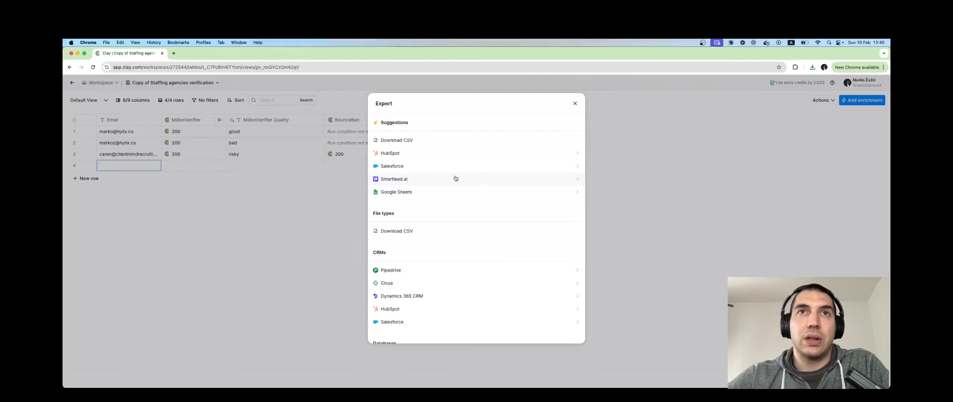
{"action": "left_click", "coordinate": [575, 104]}
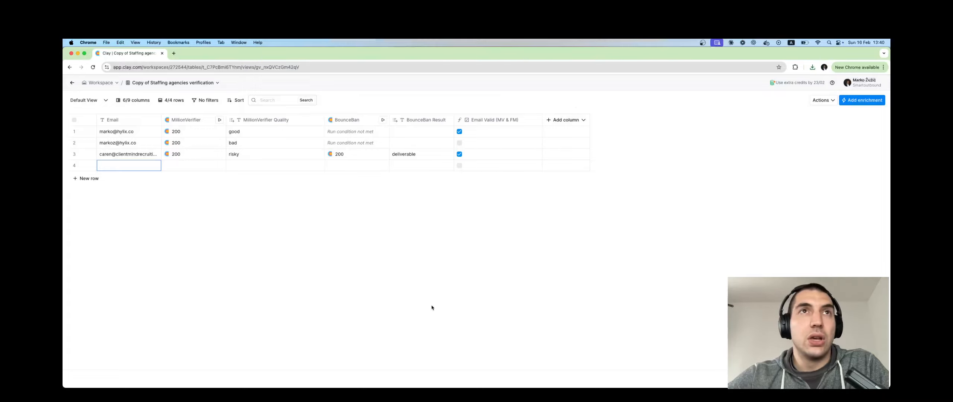